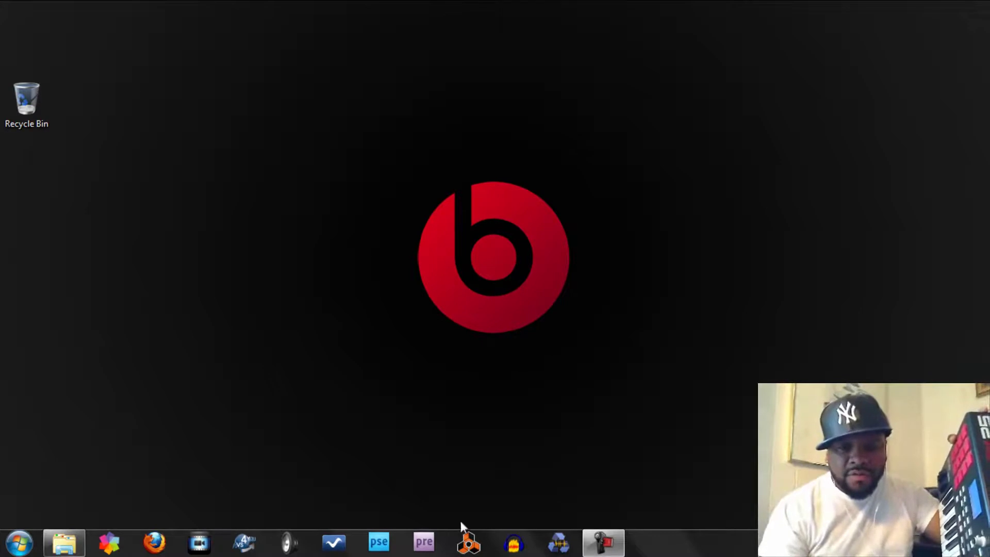
- Launch Reason and open the recent song file MAJES1.rns
{"action": "left_click", "coordinate": [463, 544]}
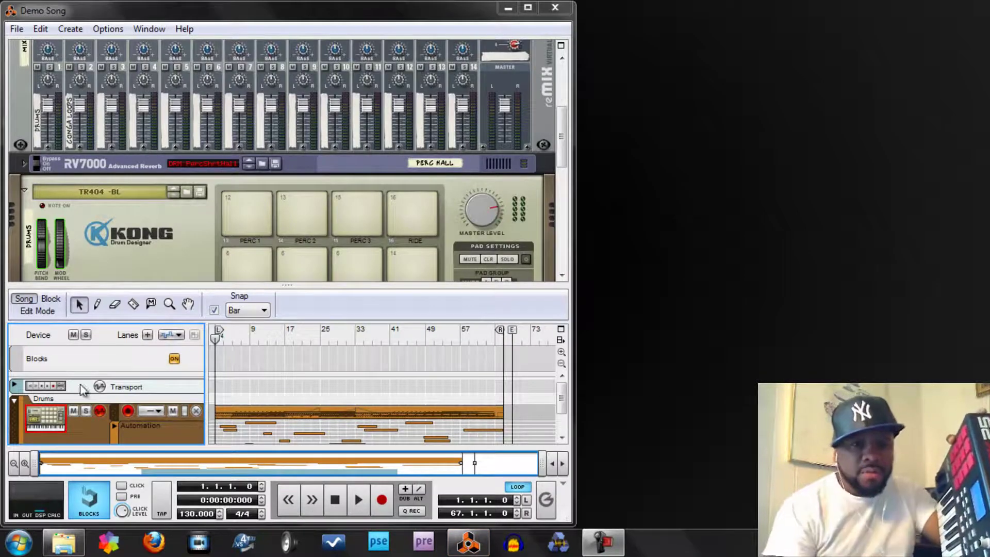
{"action": "left_click", "coordinate": [15, 30]}
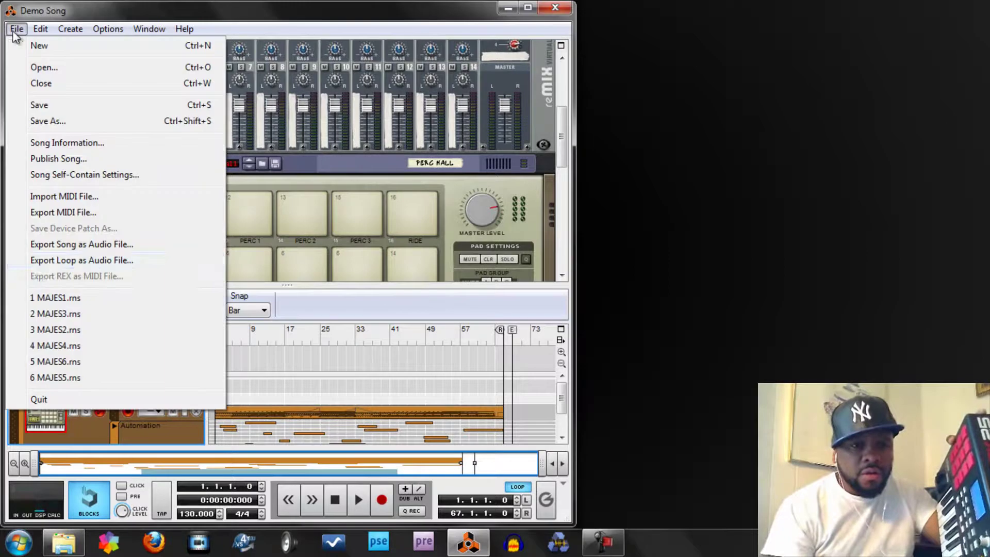
{"action": "left_click", "coordinate": [43, 297]}
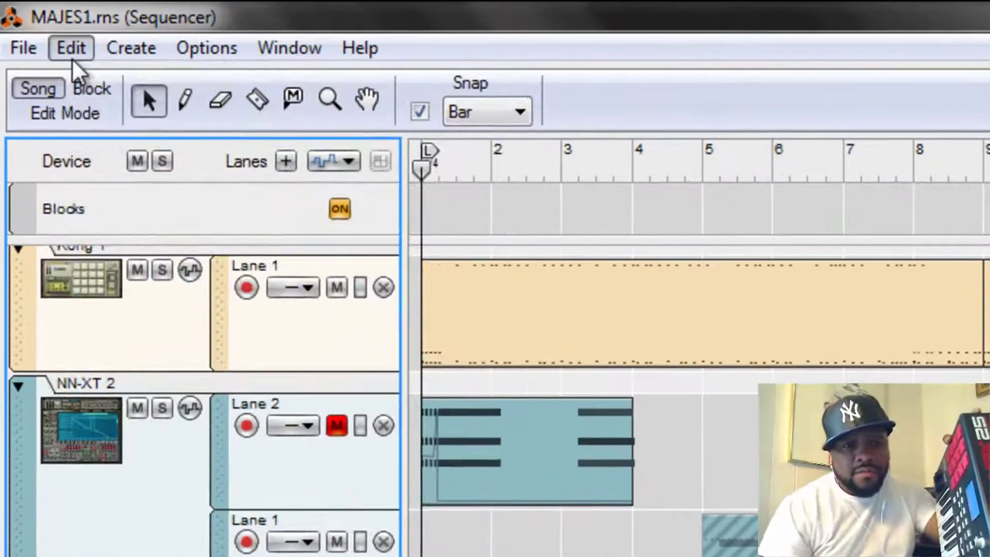
- Open the Keyboards and Control Surfaces page of the preferences
{"action": "left_click", "coordinate": [69, 47]}
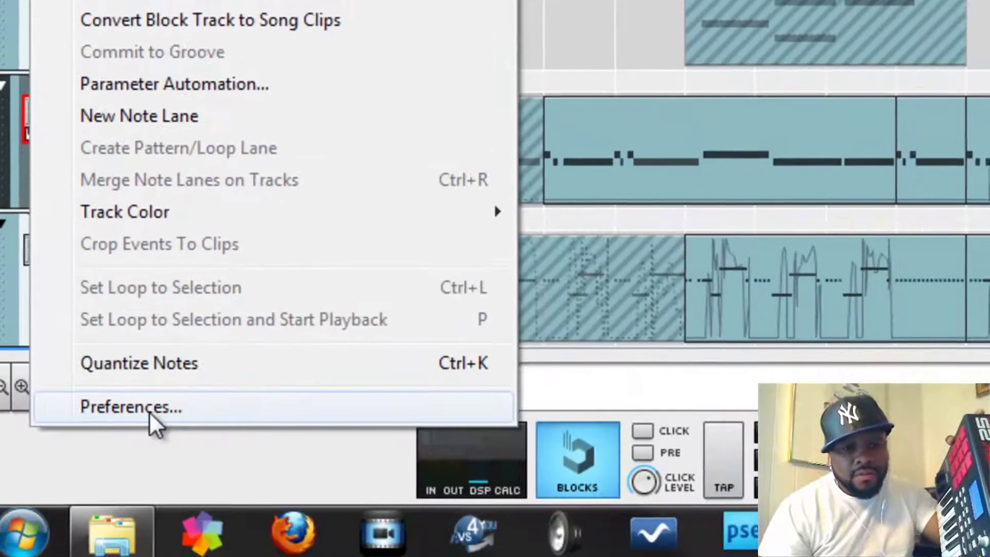
{"action": "left_click", "coordinate": [149, 409]}
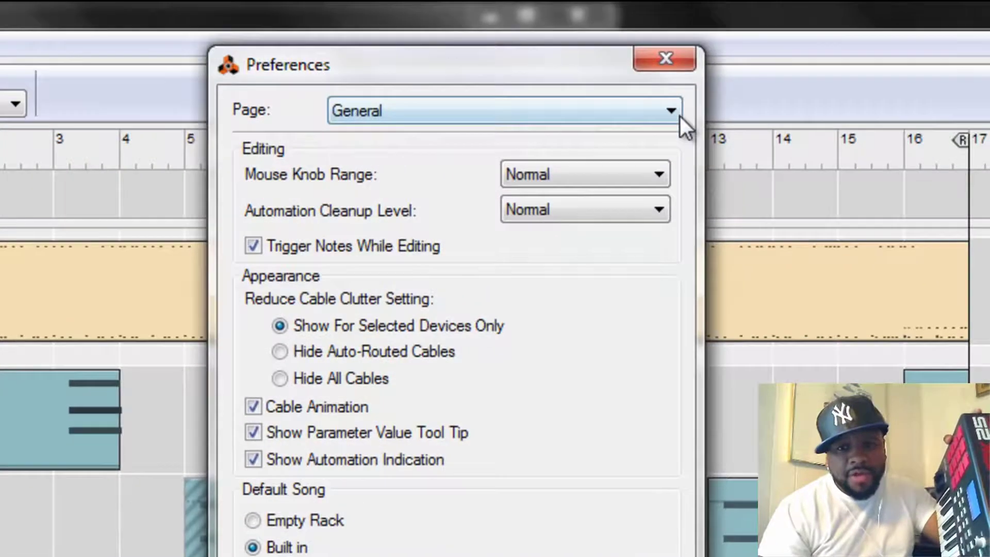
{"action": "left_click", "coordinate": [741, 37]}
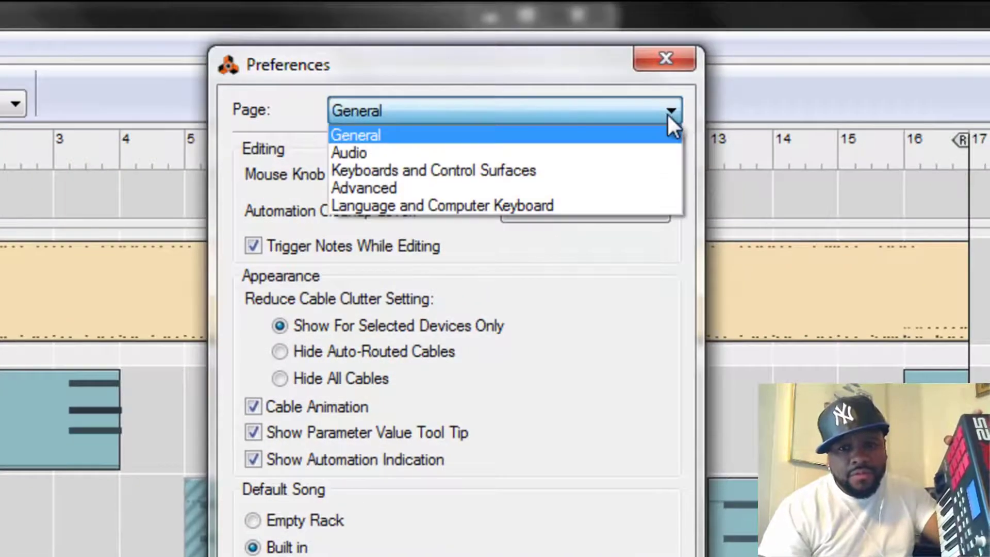
{"action": "left_click", "coordinate": [384, 170]}
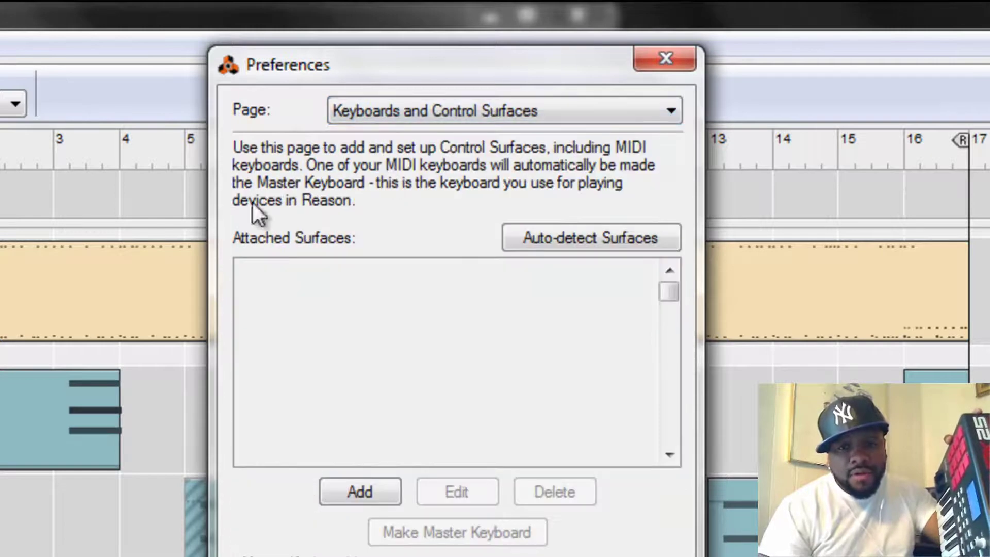
- Start adding a control surface with manufacturer Akai and model MPK25
{"action": "left_click", "coordinate": [360, 492]}
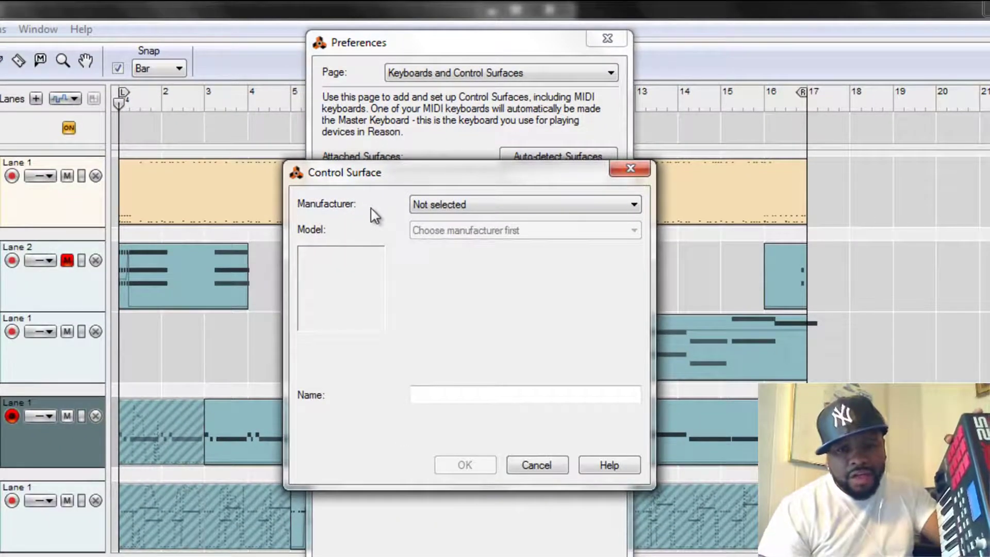
{"action": "left_click", "coordinate": [633, 204]}
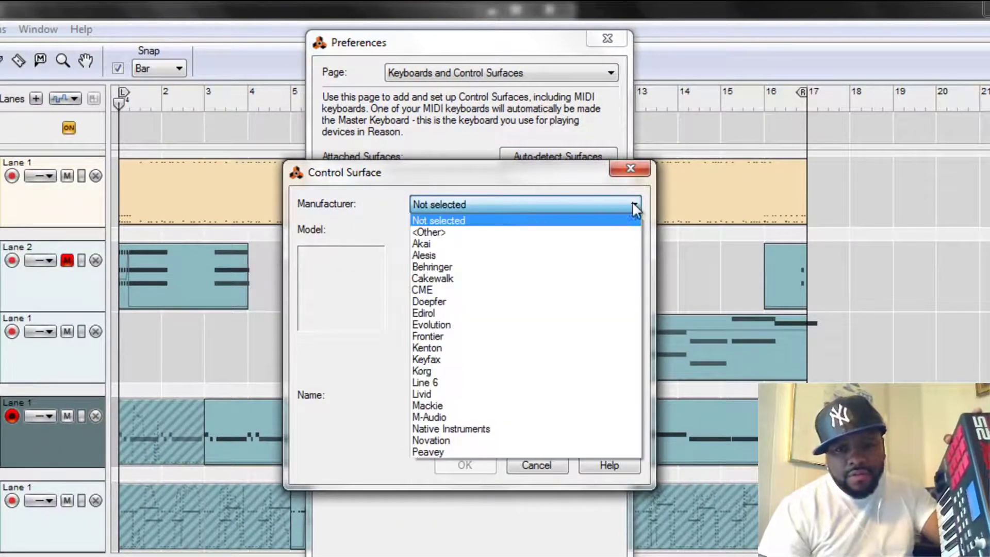
{"action": "left_click", "coordinate": [432, 242]}
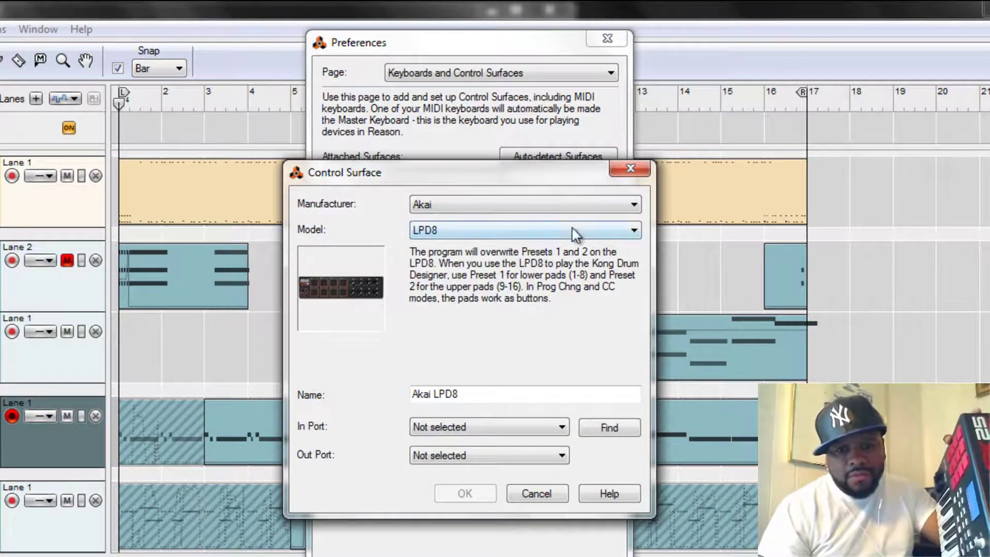
{"action": "left_click", "coordinate": [634, 229]}
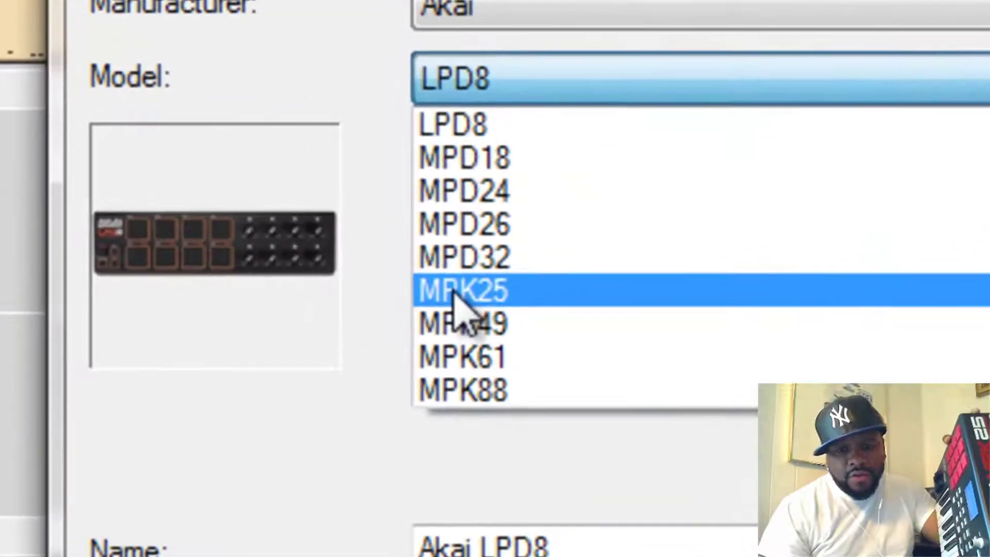
{"action": "left_click", "coordinate": [427, 304]}
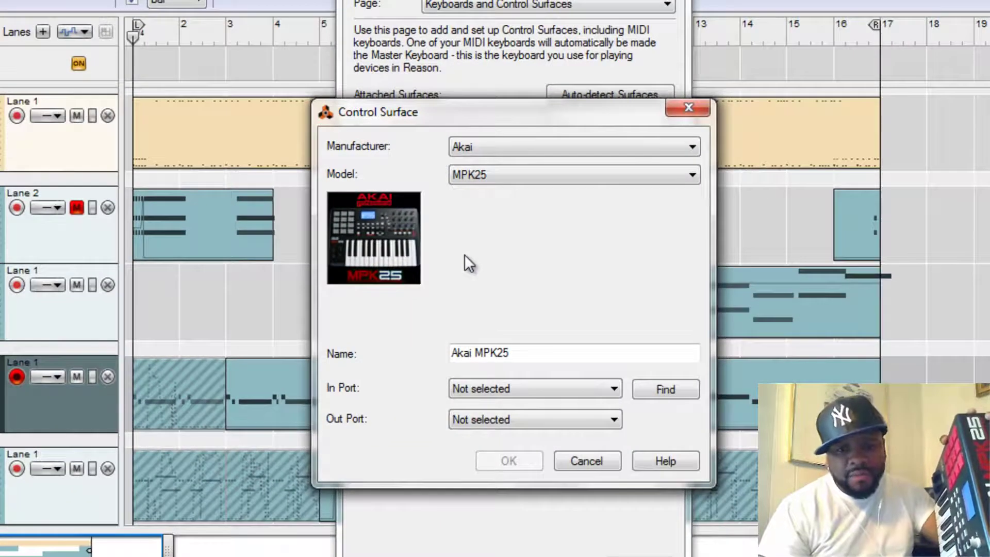
- Find and choose the Akai MPK25 as the surface's in port, accept the control surface and close the preferences
{"action": "left_click", "coordinate": [649, 392]}
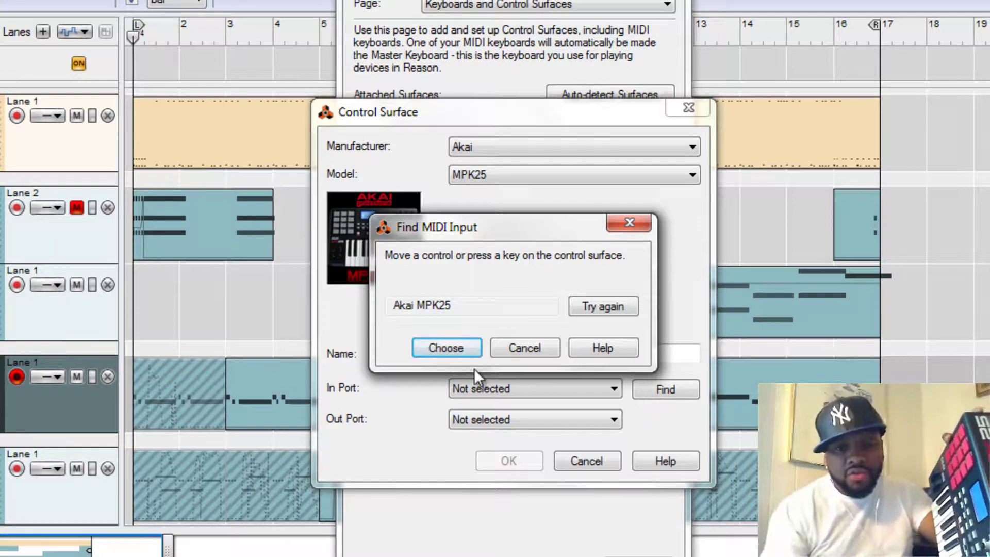
{"action": "left_click", "coordinate": [459, 352]}
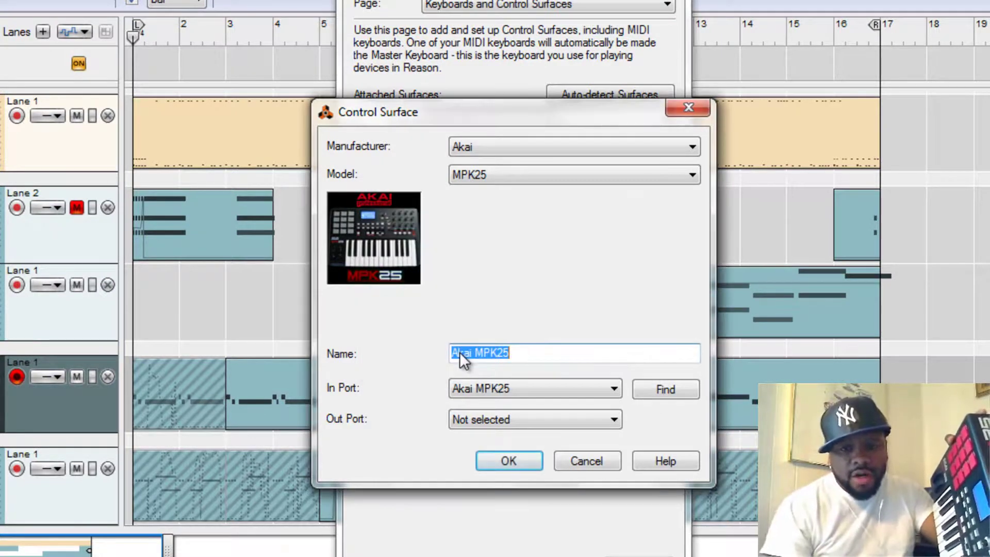
{"action": "left_click", "coordinate": [508, 460]}
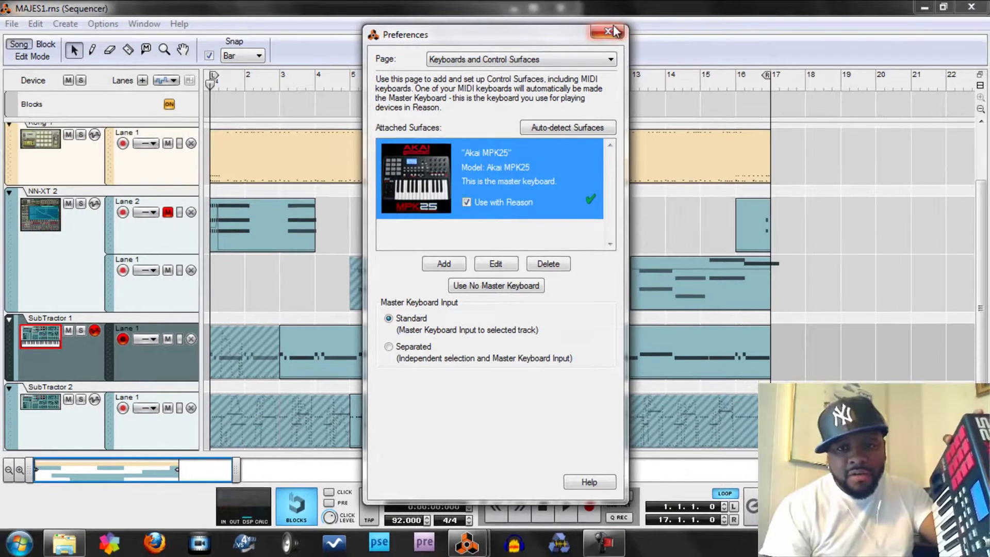
{"action": "left_click", "coordinate": [613, 32]}
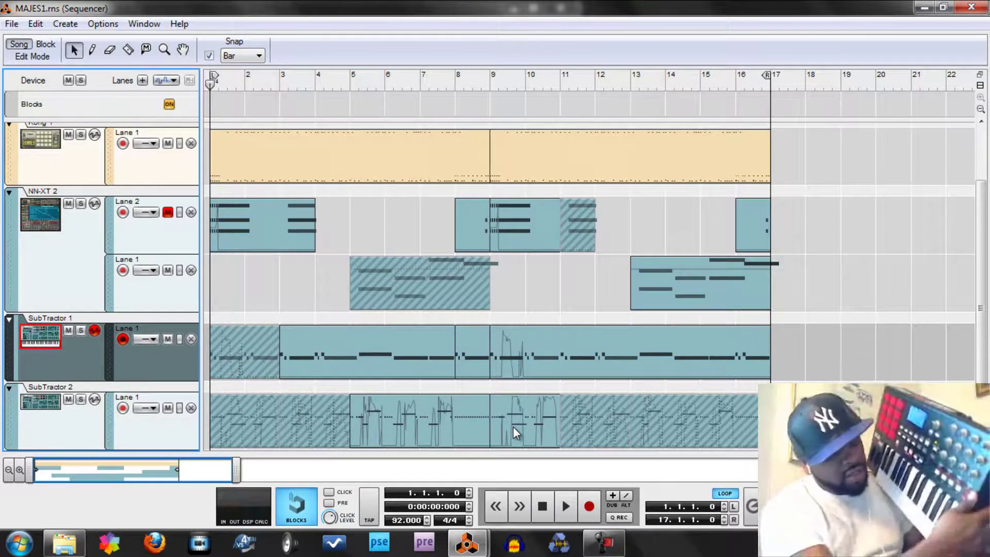
- Test song playback and record a take on the SubTractor 1 track from bar 6 to about bar 11
{"action": "key", "text": "space"}
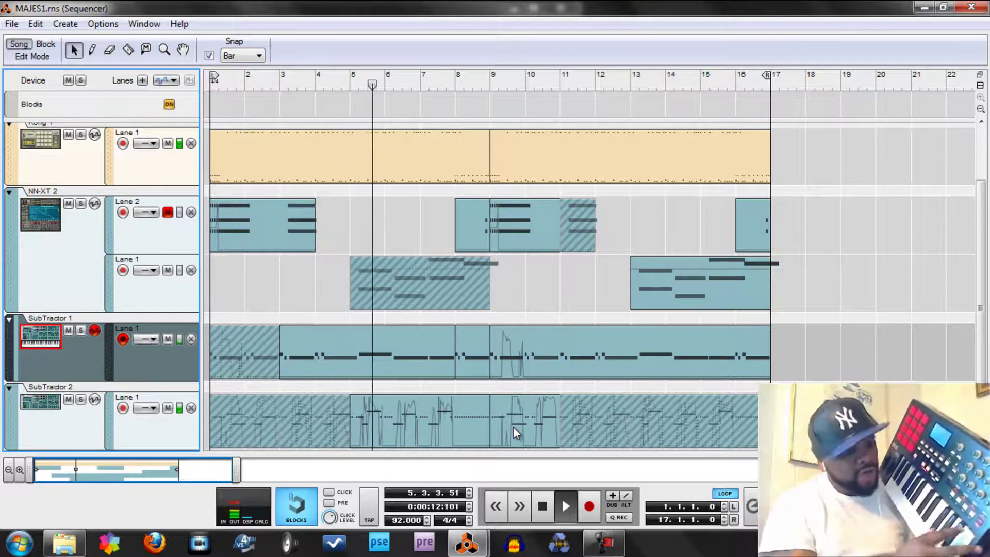
{"action": "key", "text": "space"}
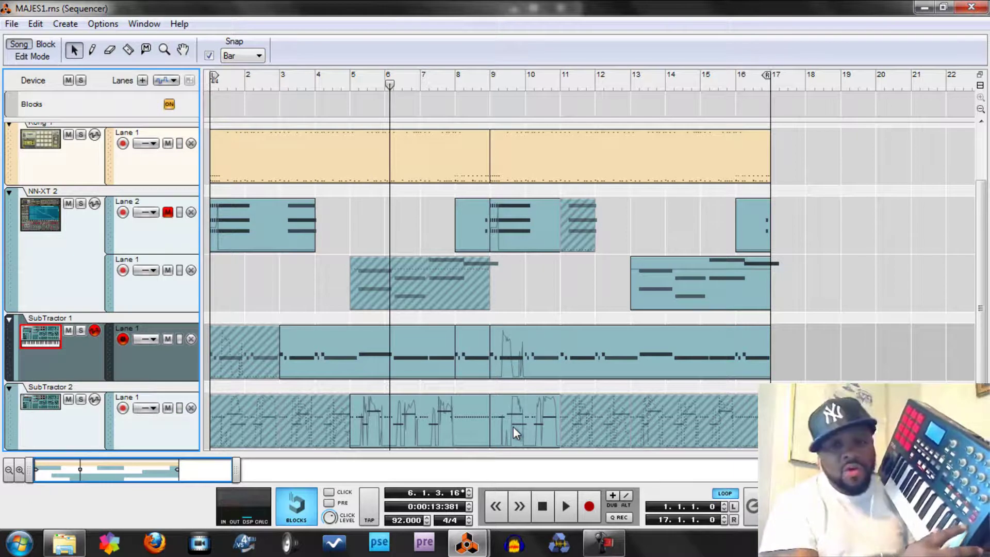
{"action": "key", "text": "ctrl+Return"}
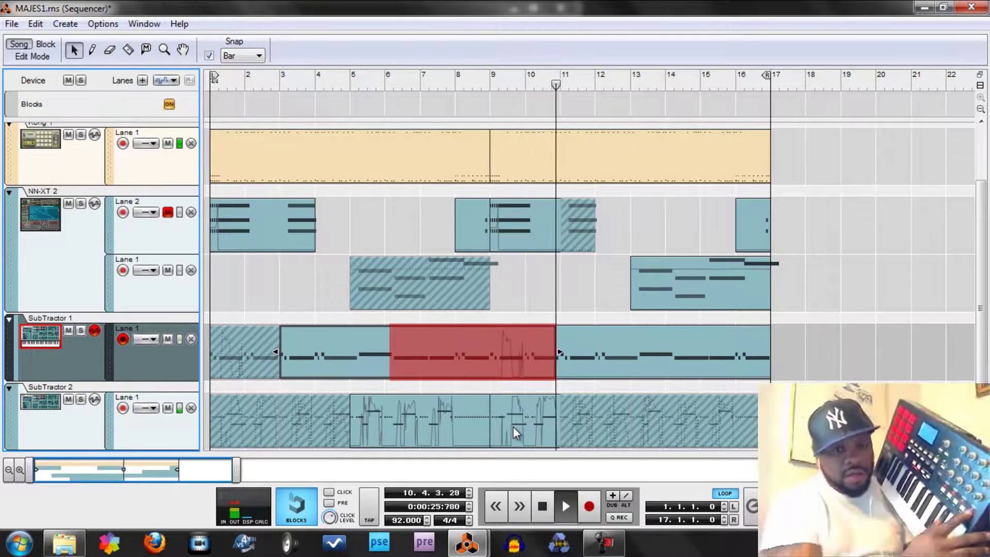
{"action": "key", "text": "ctrl+Return"}
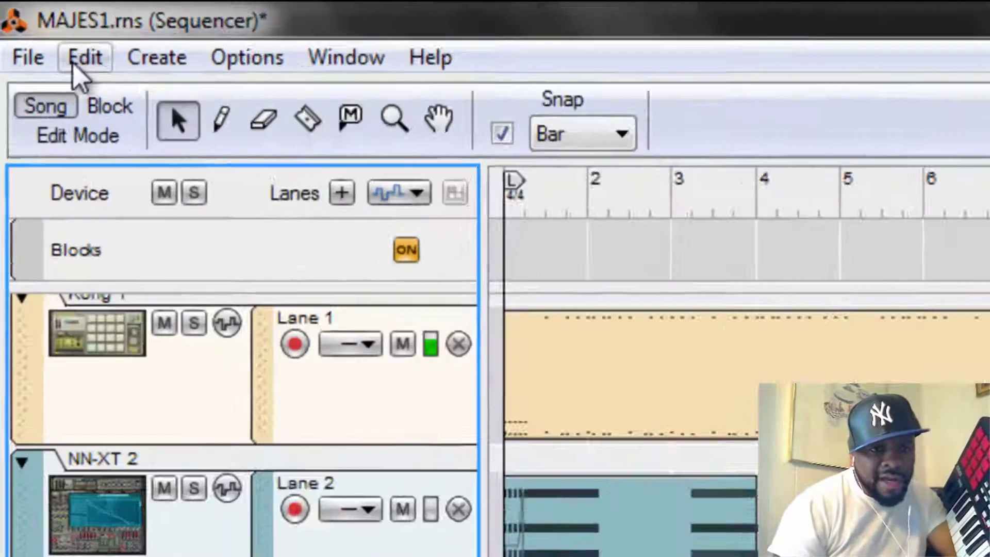
- Reopen the preferences and start adding a generic control surface with manufacturer <Other> and model MIDI Control Keyboard
{"action": "left_click", "coordinate": [73, 66]}
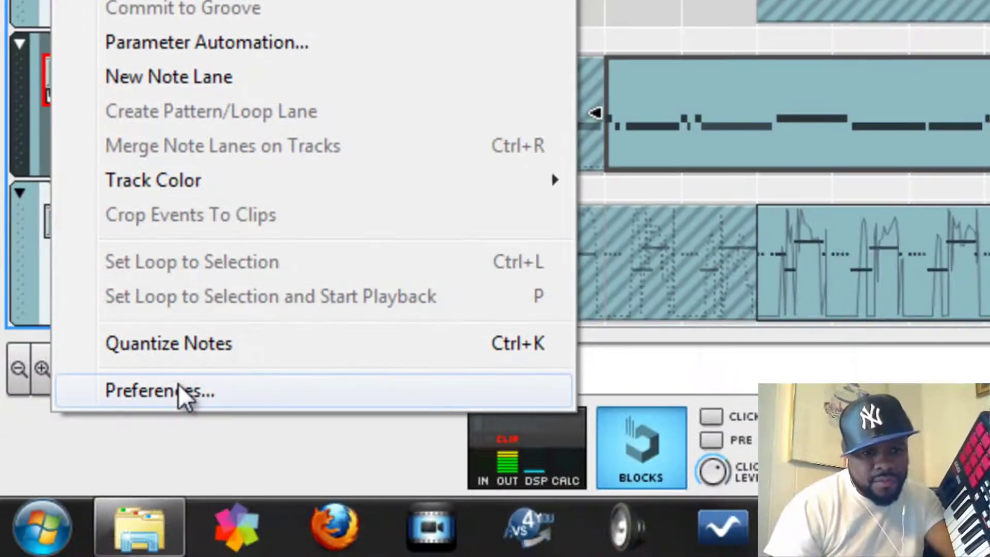
{"action": "left_click", "coordinate": [178, 391]}
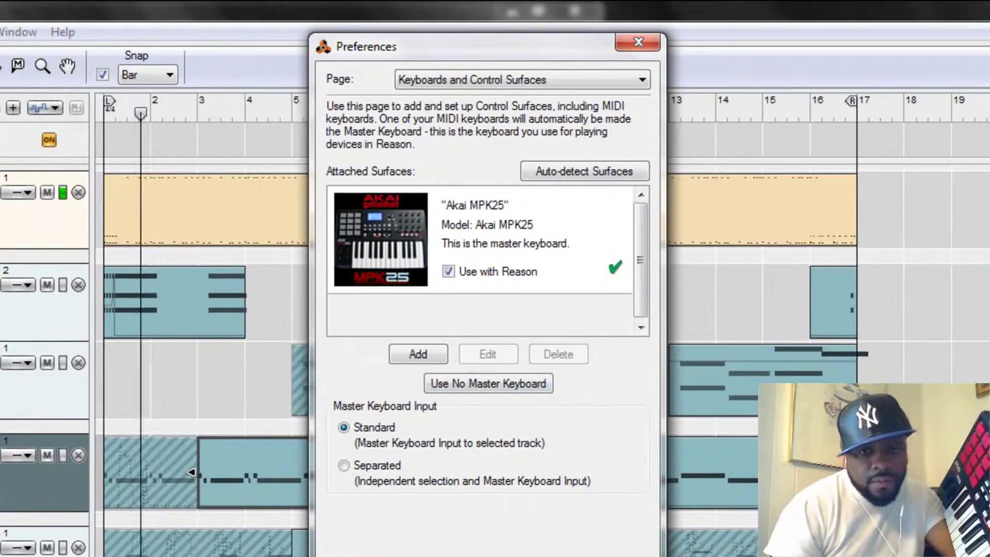
{"action": "left_click", "coordinate": [449, 272]}
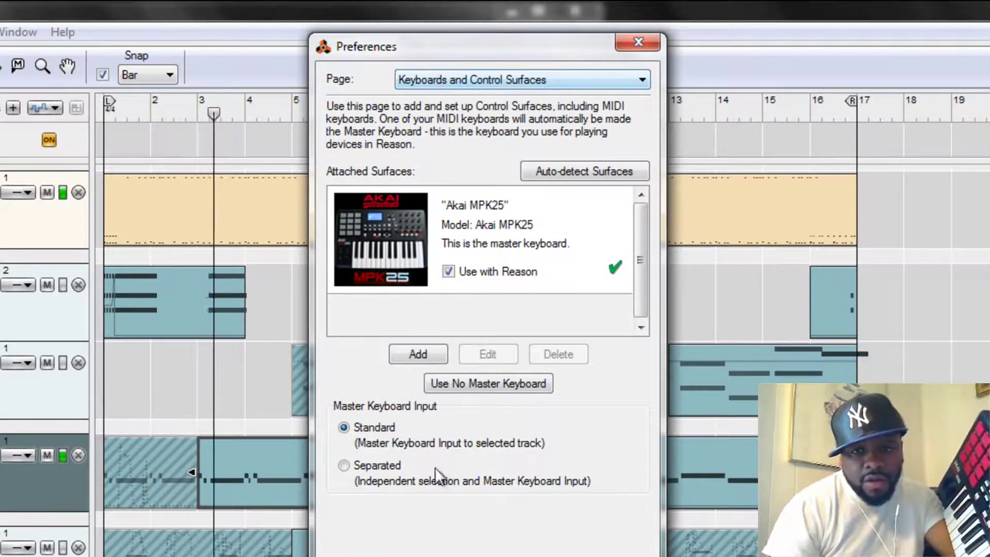
{"action": "left_click", "coordinate": [405, 356]}
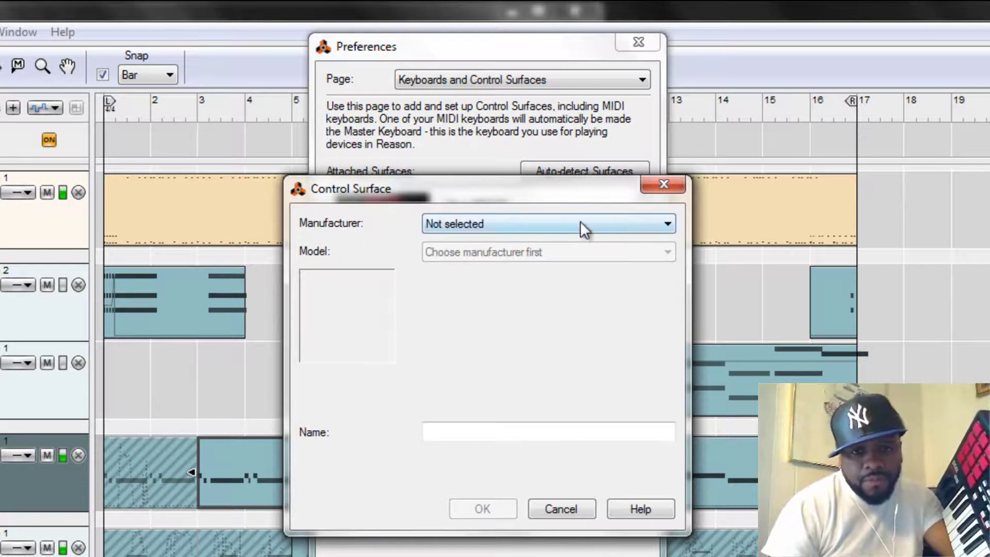
{"action": "left_click", "coordinate": [652, 222]}
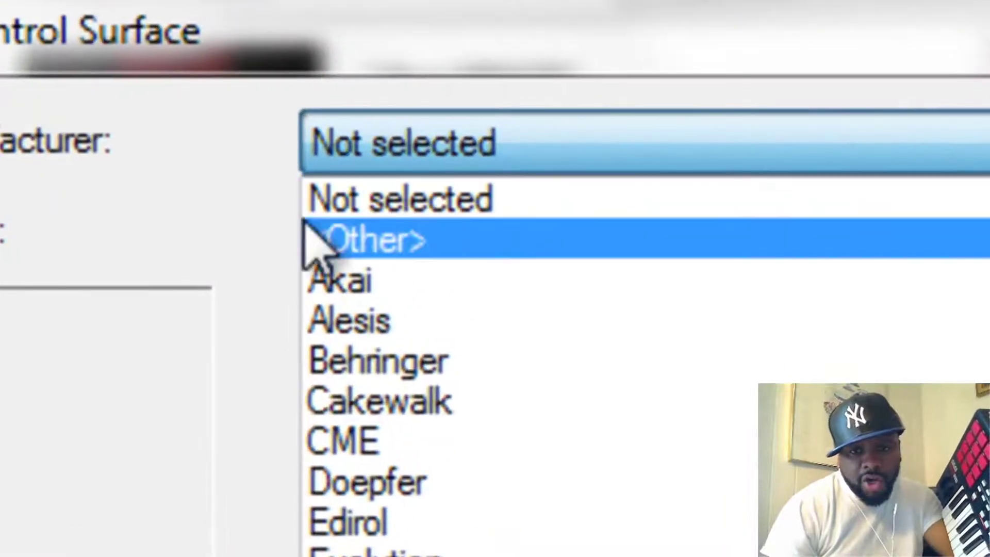
{"action": "left_click", "coordinate": [400, 247]}
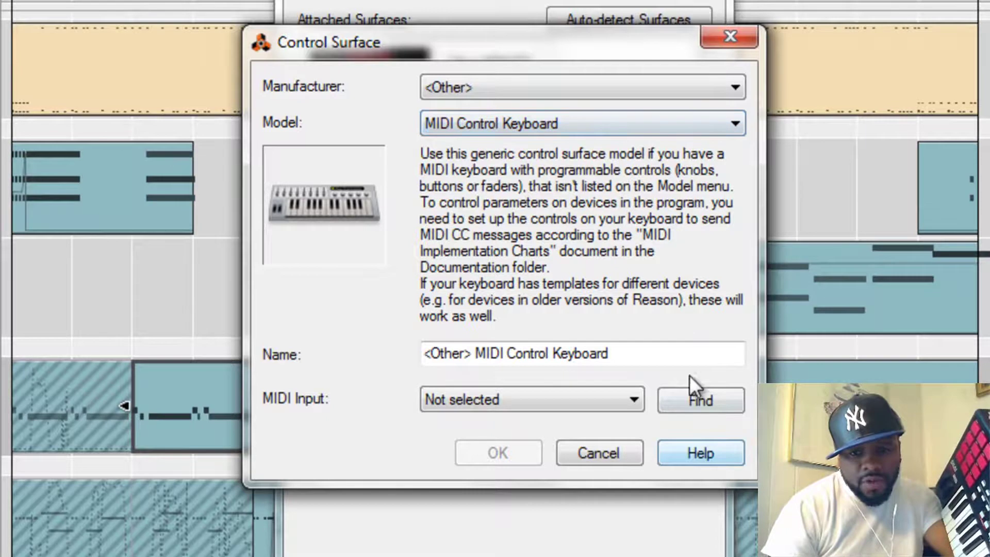
- Find and choose the Akai MPK25 as the generic keyboard's MIDI input and accept the control surface
{"action": "left_click", "coordinate": [695, 397]}
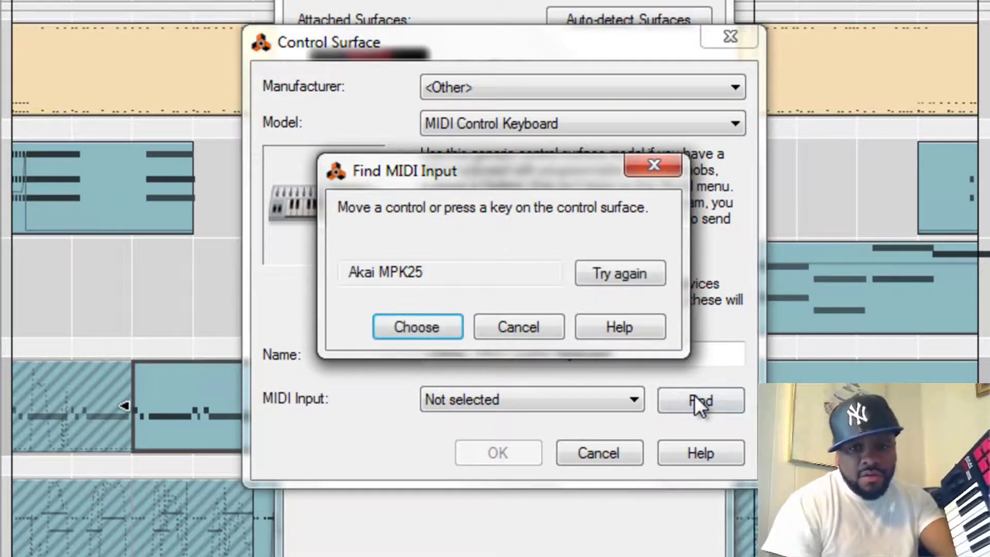
{"action": "left_click", "coordinate": [413, 326]}
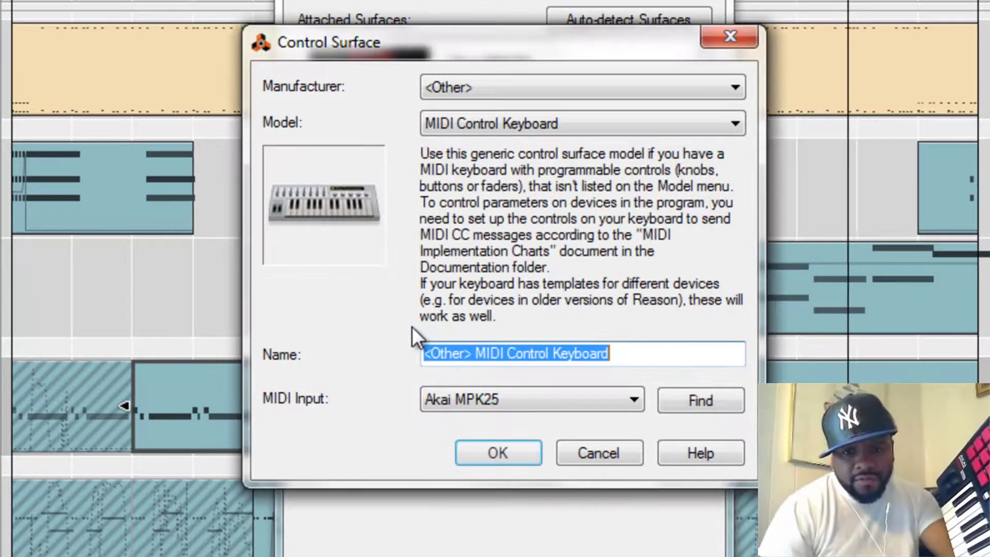
{"action": "left_click", "coordinate": [485, 446]}
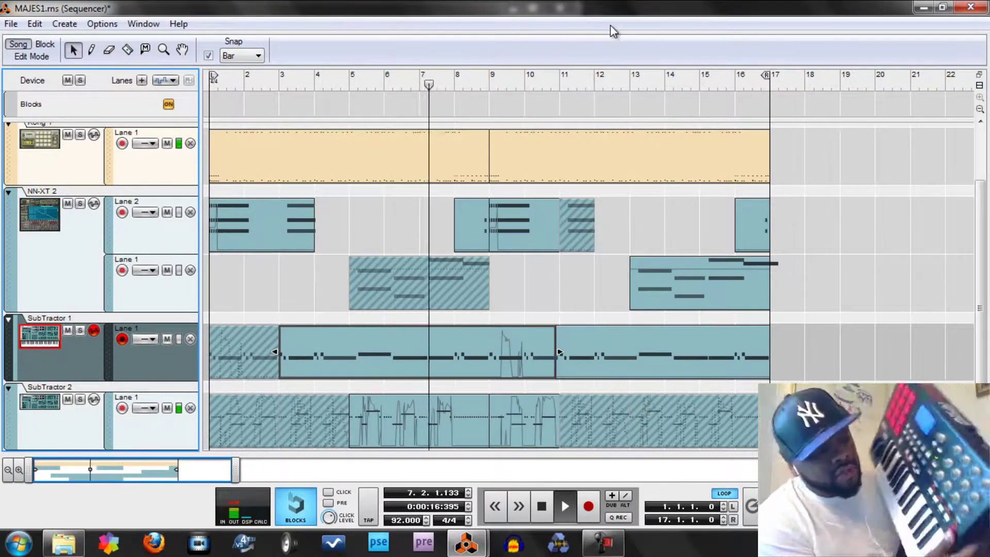
- Return the song to its start and record a short take on the SubTractor 1 track from bar 2 to just past bar 3
{"action": "key", "text": "space"}
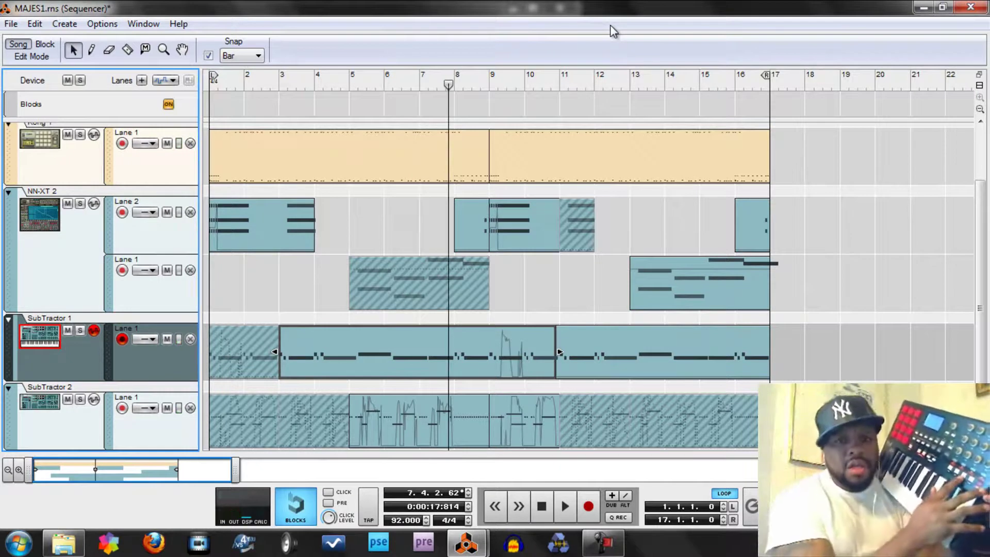
{"action": "key", "text": "KP_7"}
{"action": "key", "text": "KP_0"}
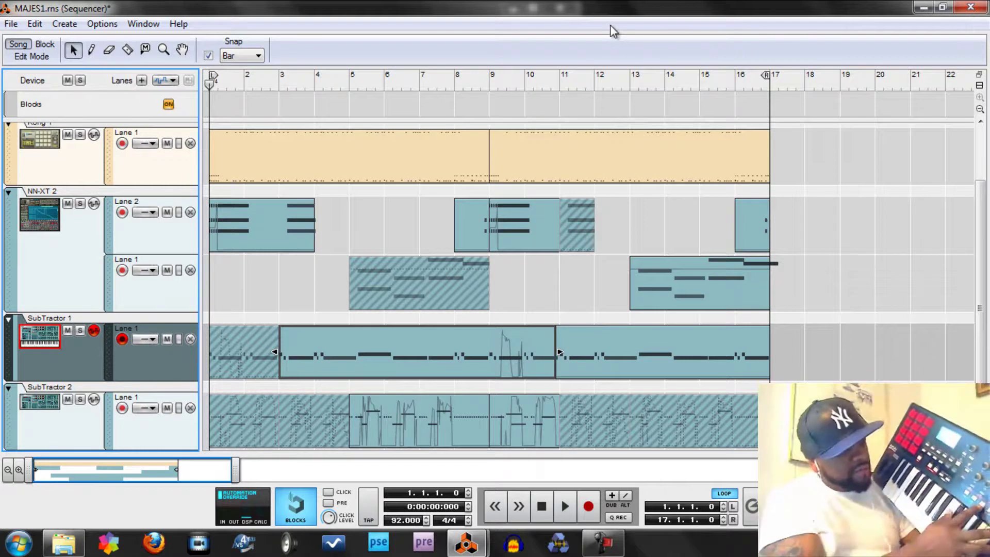
{"action": "key", "text": "space"}
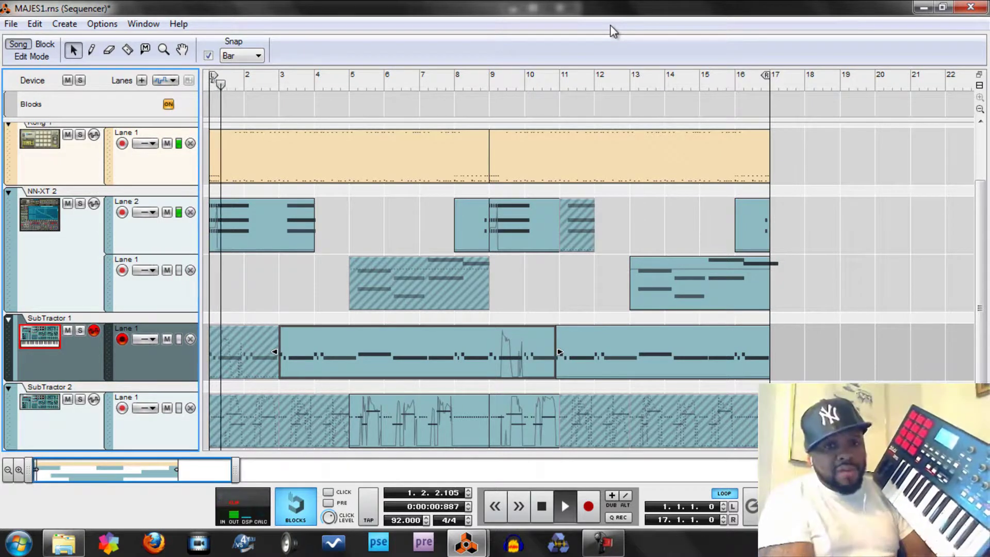
{"action": "key", "text": "ctrl+Return"}
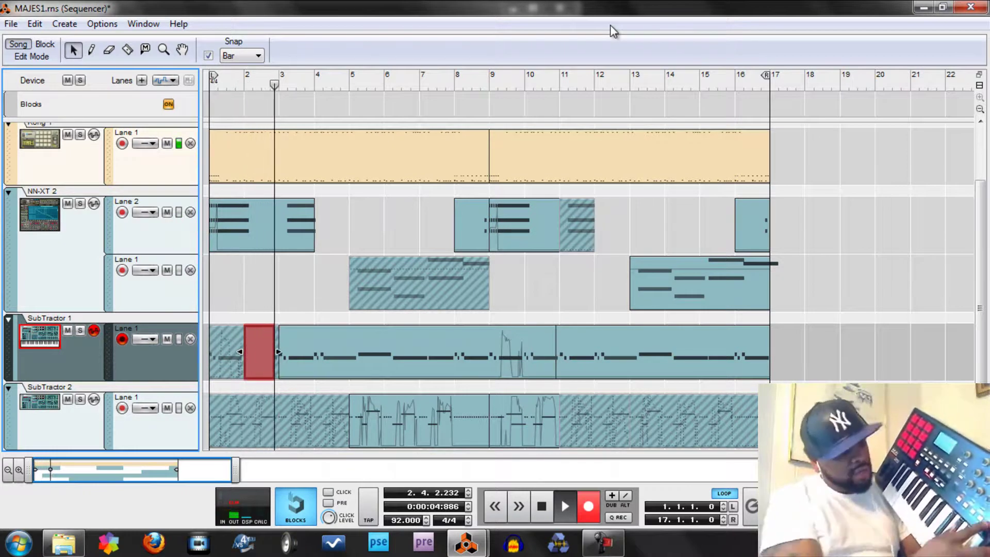
{"action": "key", "text": "ctrl+Return"}
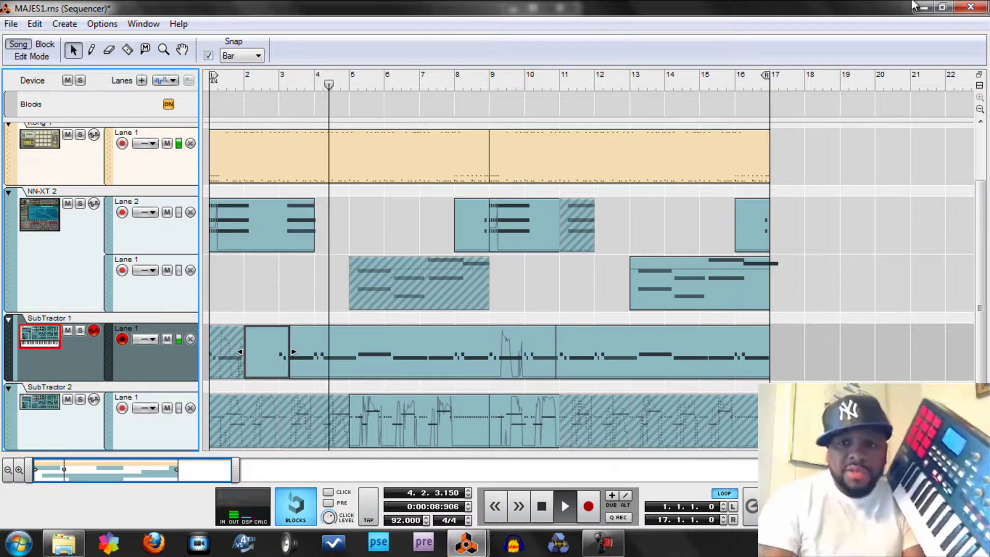
- Close the separate sequencer window and bring both SubTractor devices into view in the full-height rack
{"action": "left_click", "coordinate": [969, 7]}
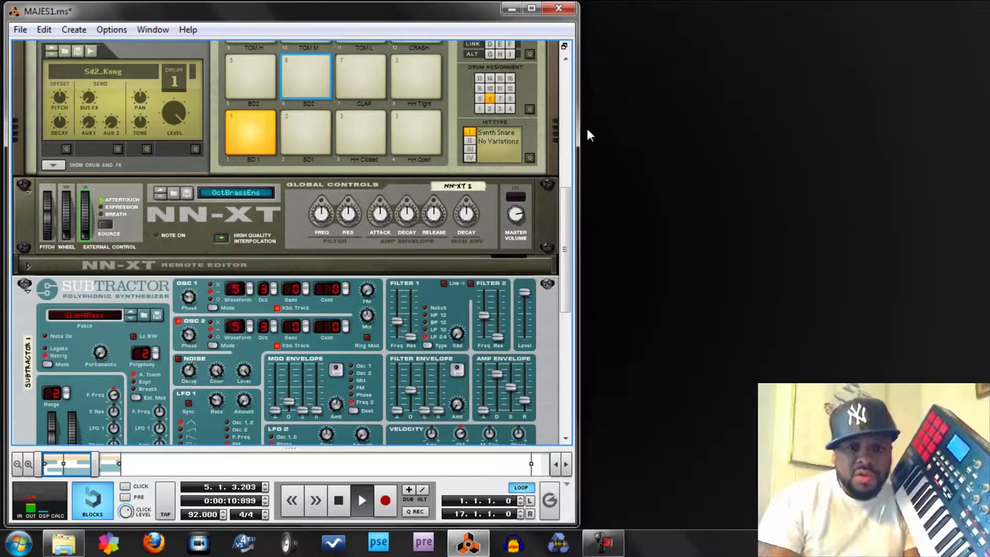
{"action": "left_click_drag", "start_coordinate": [566, 214], "coordinate": [568, 333]}
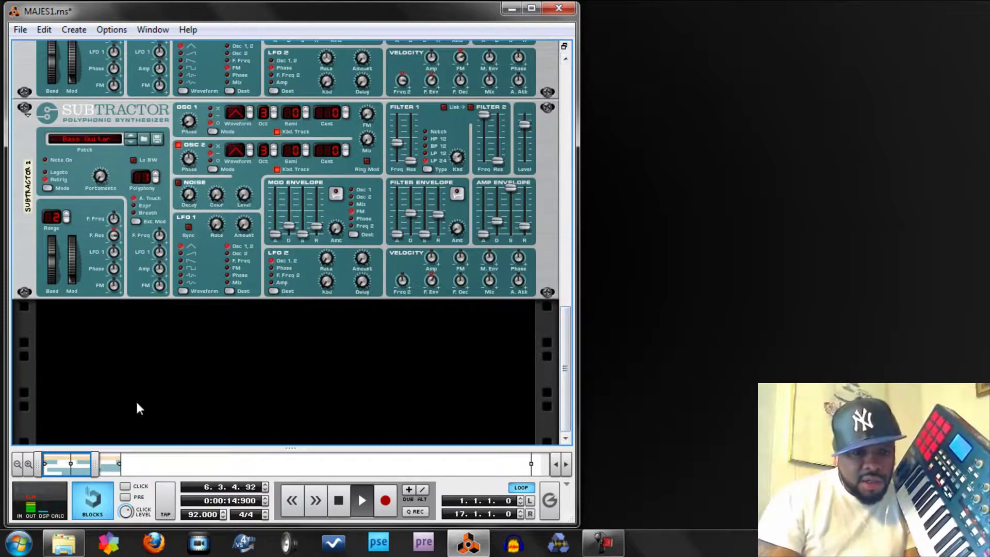
{"action": "left_click_drag", "start_coordinate": [317, 446], "coordinate": [342, 147]}
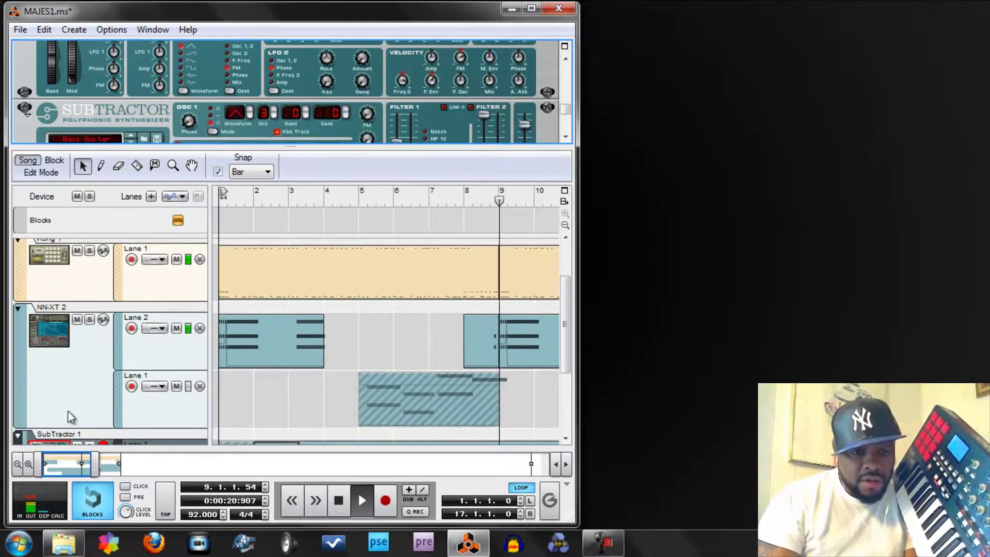
{"action": "left_click", "coordinate": [64, 436]}
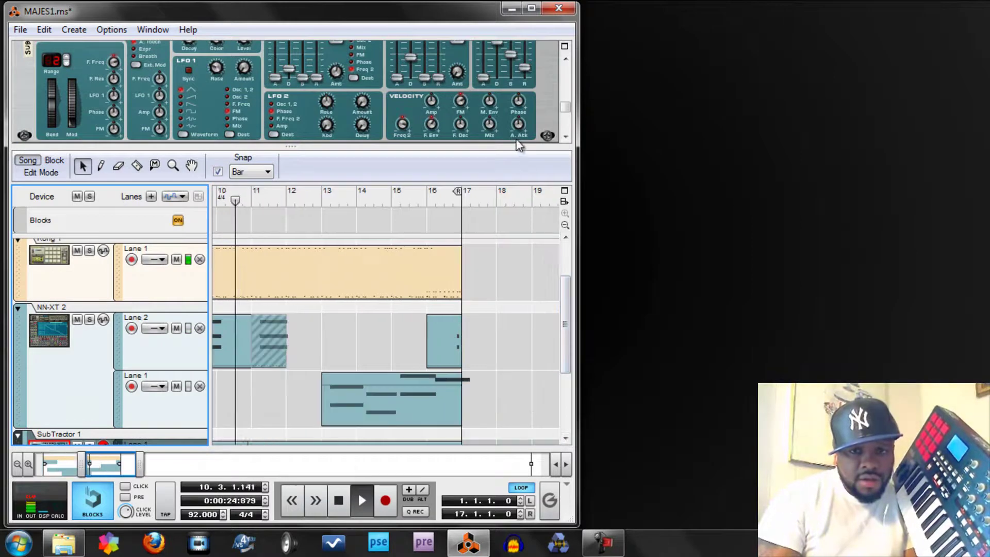
{"action": "left_click_drag", "start_coordinate": [517, 148], "coordinate": [557, 427]}
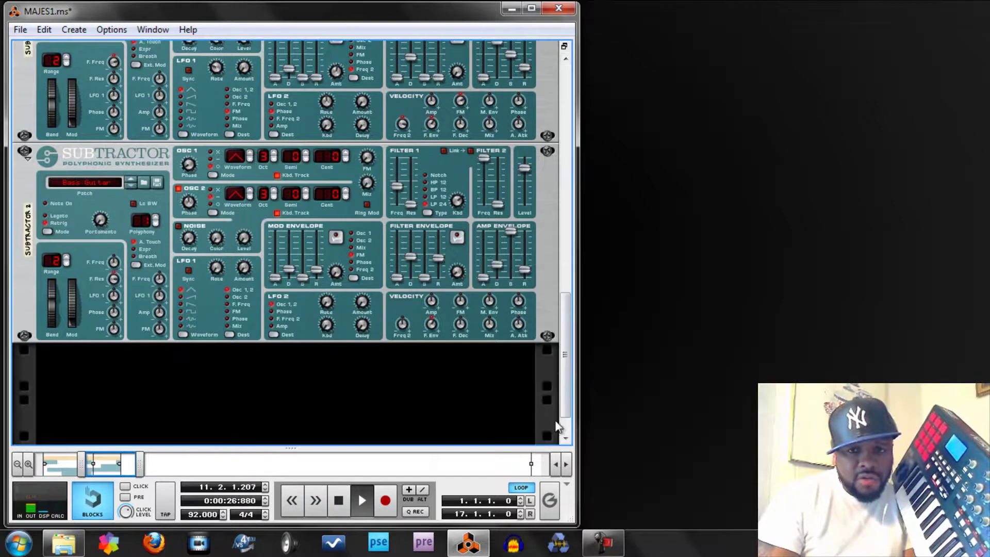
{"action": "left_click_drag", "start_coordinate": [567, 367], "coordinate": [568, 336]}
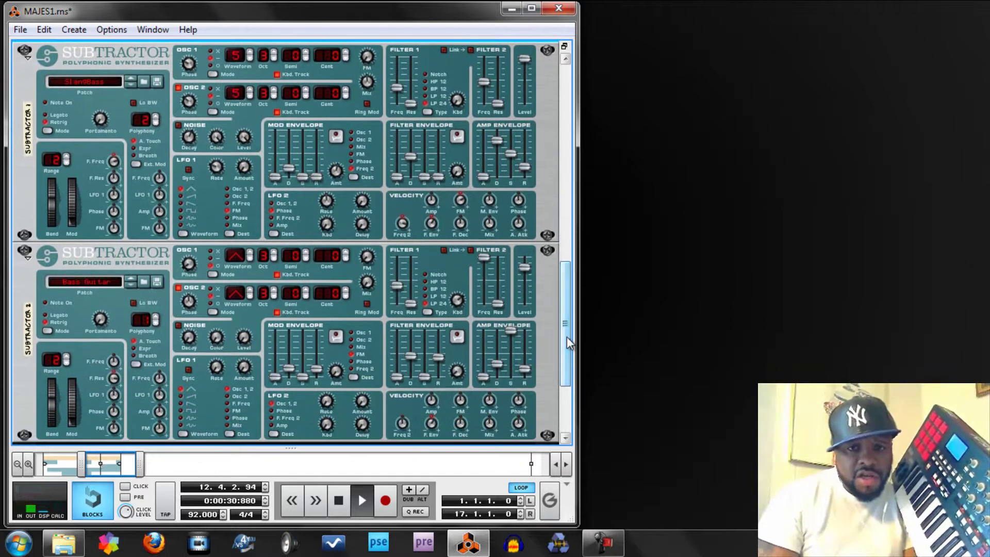